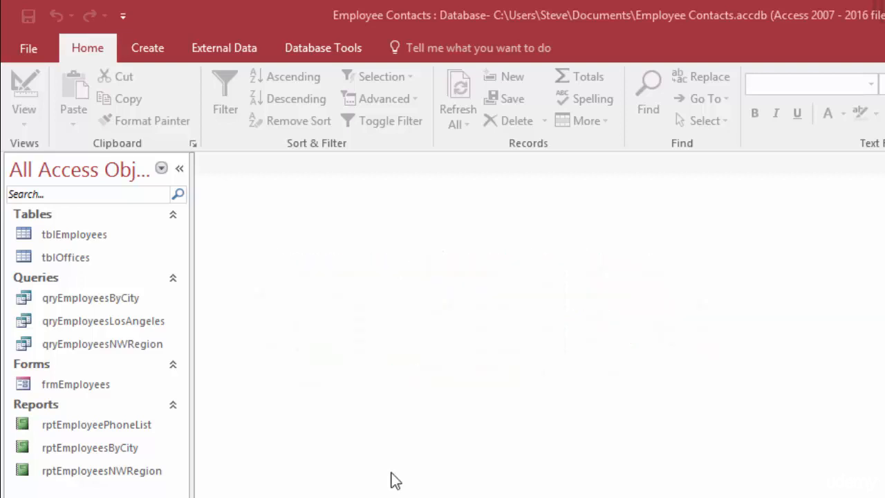
# Step: Export the rptEmployeePhoneList report as a PDF that opens after publishing, without saving the export steps, and close the report
pyautogui.doubleClick(77, 428)
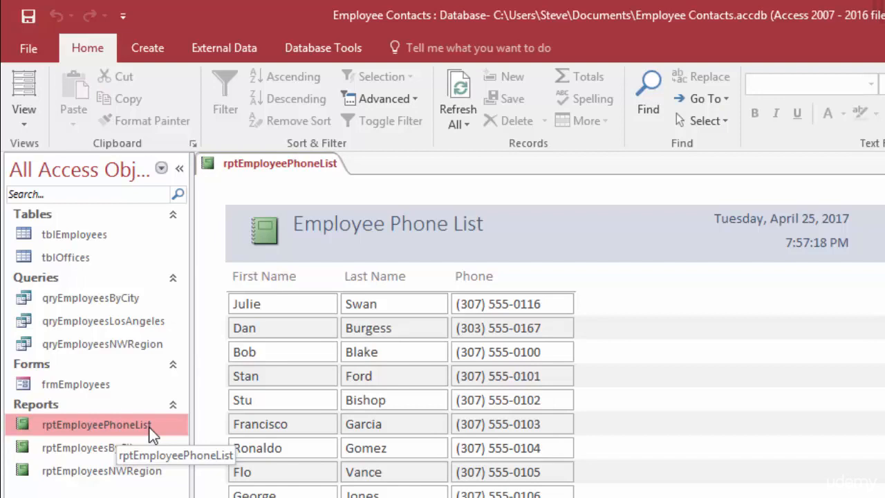
pyautogui.click(221, 49)
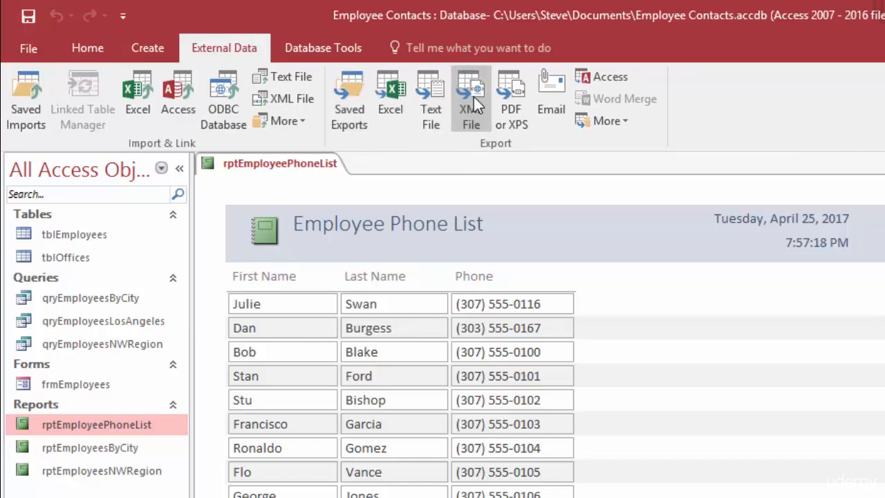
pyautogui.click(511, 97)
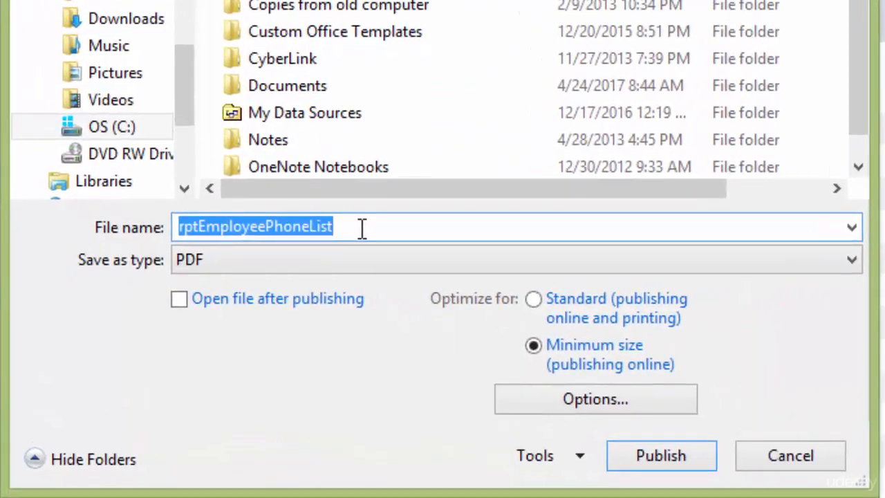
pyautogui.click(212, 271)
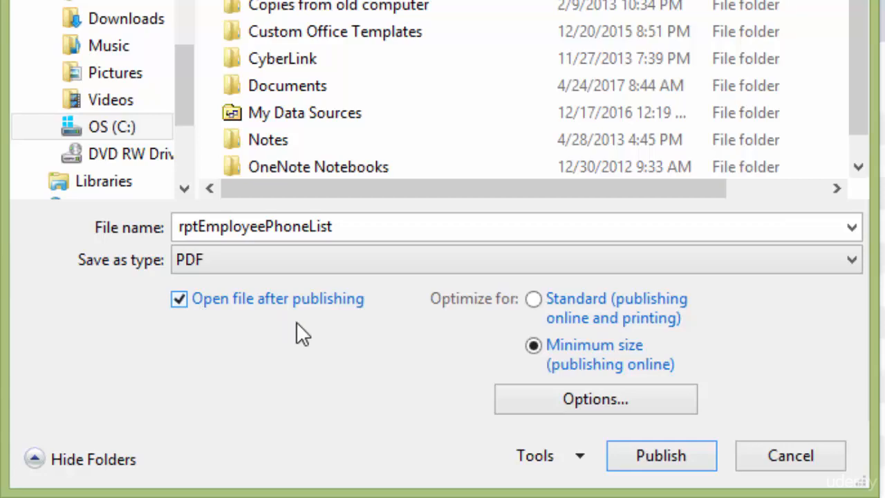
pyautogui.click(690, 465)
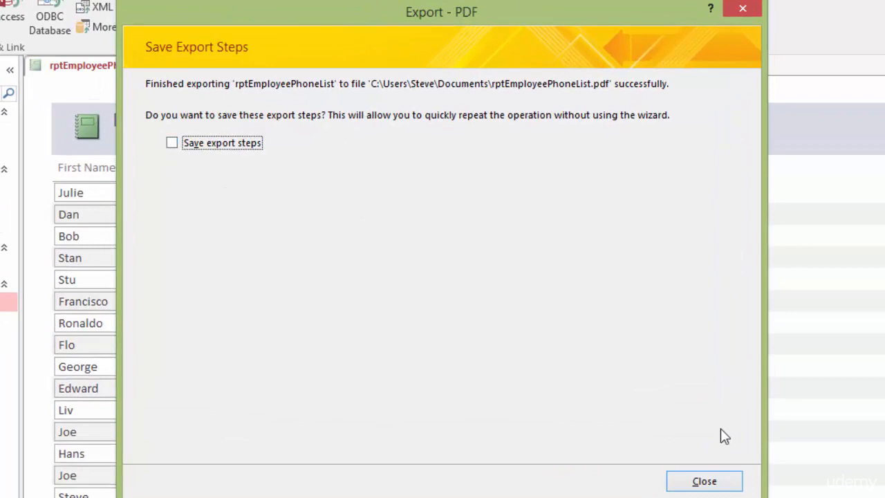
pyautogui.click(710, 484)
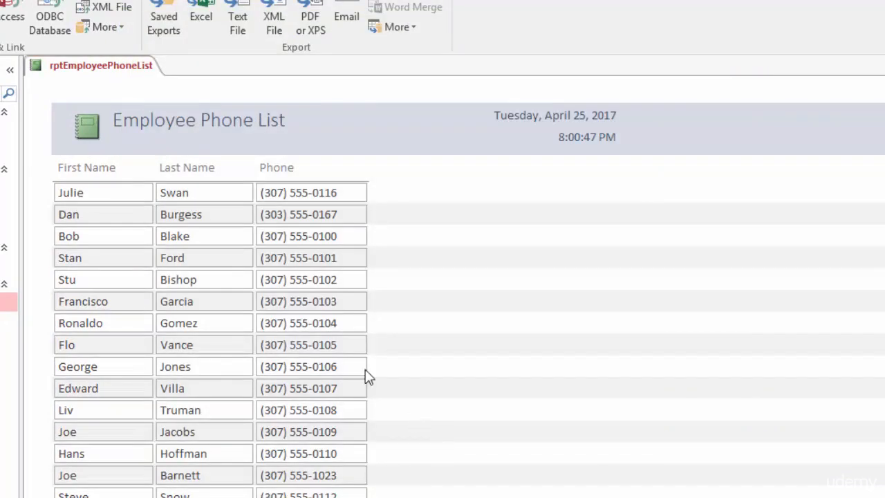
pyautogui.rightClick(69, 66)
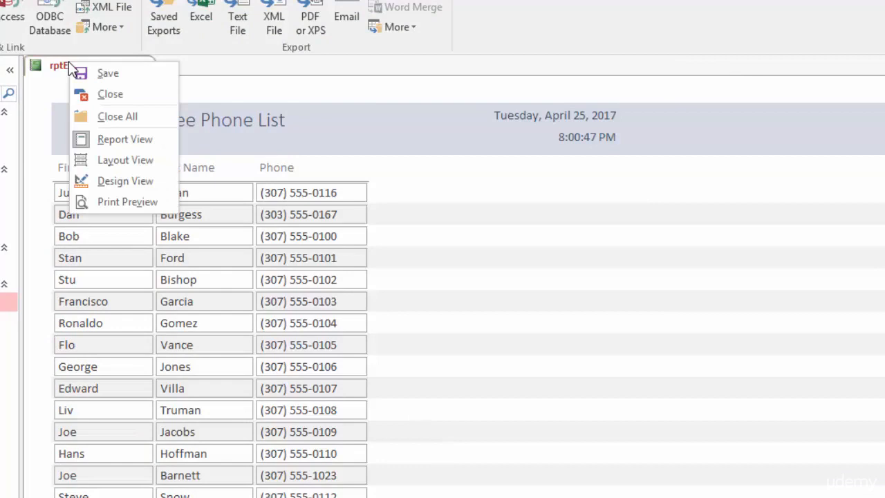
pyautogui.click(111, 94)
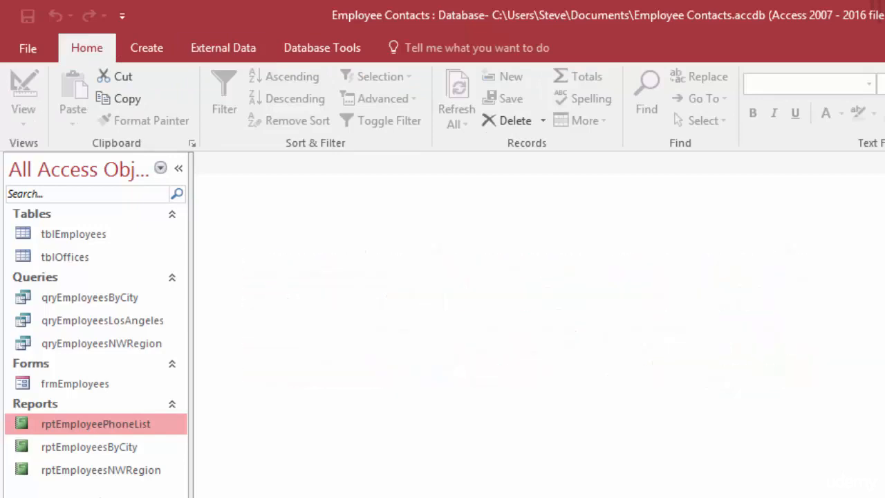
# Step: Open rptEmployeePhoneList in Design View and increase the height of the Report Footer section and its =Count(*) text box
pyautogui.doubleClick(80, 424)
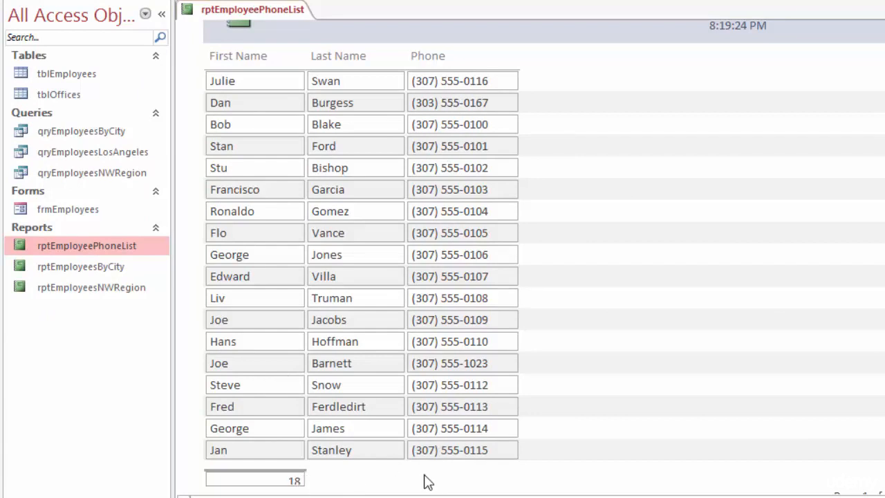
pyautogui.rightClick(223, 9)
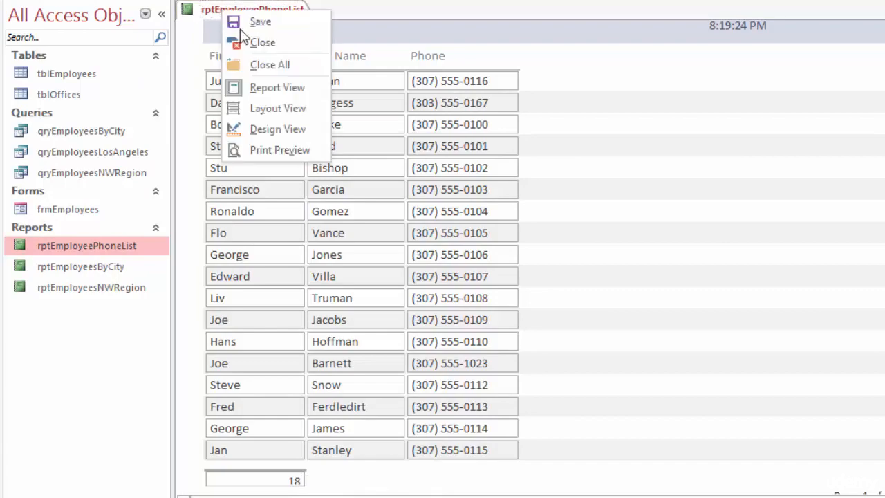
pyautogui.click(271, 129)
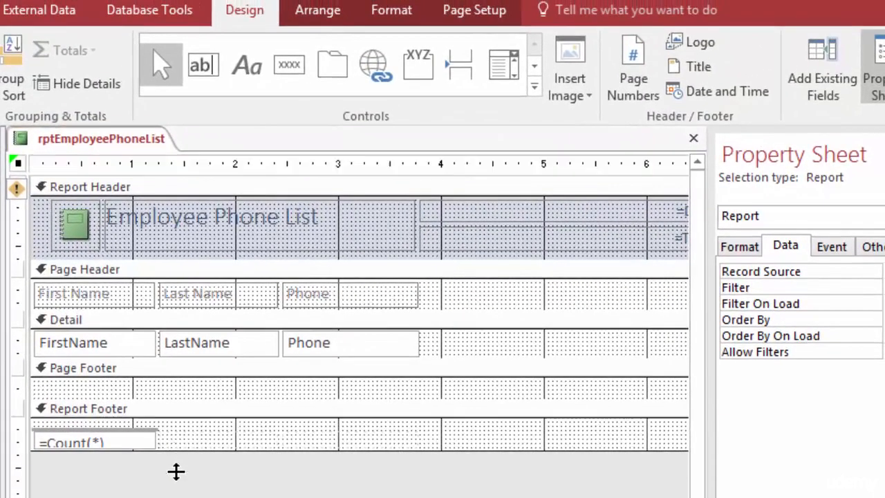
pyautogui.moveTo(176, 472); pyautogui.dragTo(174, 472)
pyautogui.click(114, 441)
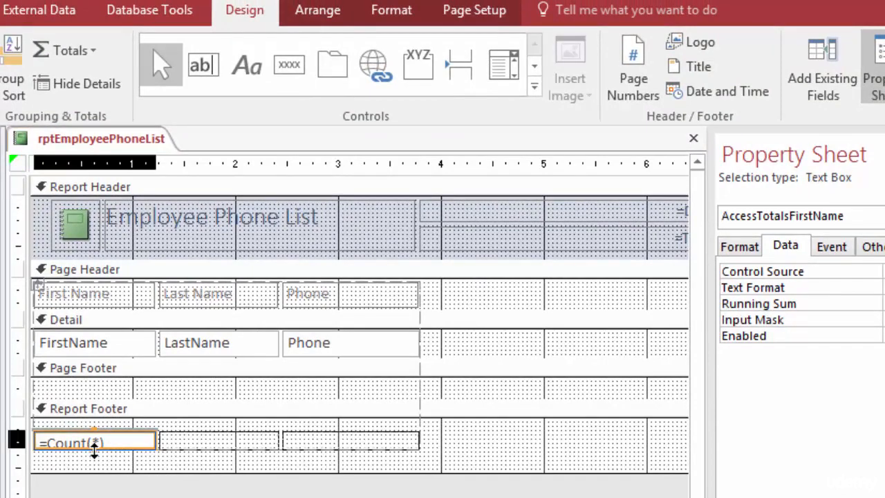
pyautogui.moveTo(95, 450); pyautogui.dragTo(94, 457)
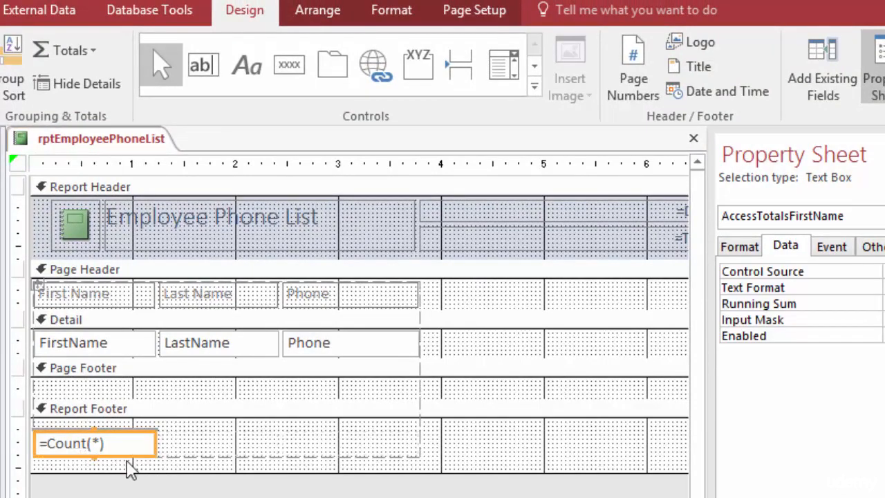
pyautogui.click(456, 448)
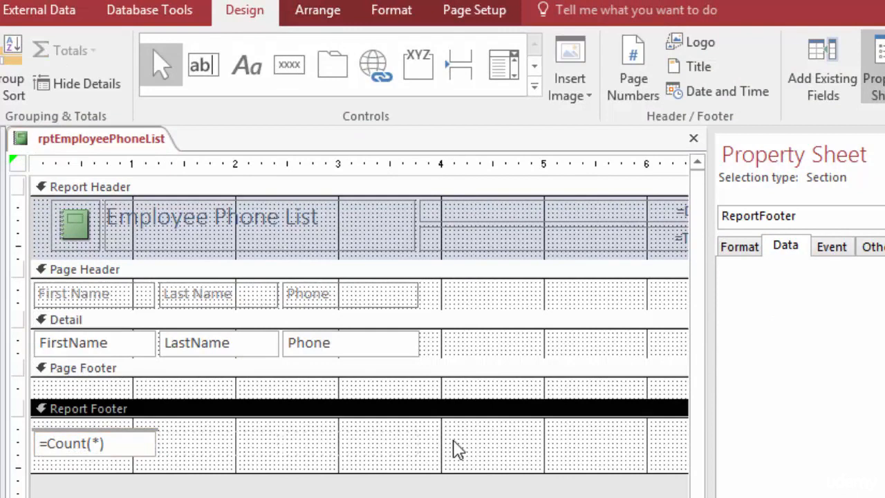
# Step: Add a text box about 0.6 inch wide under the Phone column in the Report Footer and delete its attached label
pyautogui.click(202, 66)
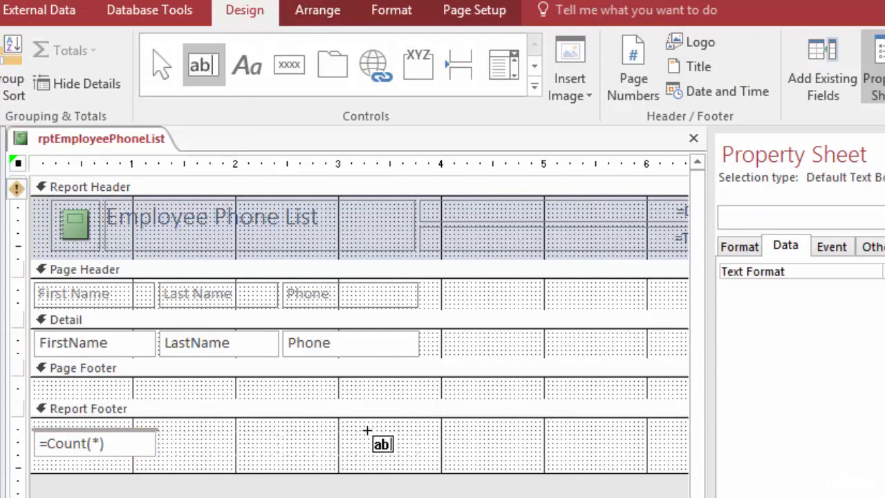
pyautogui.moveTo(356, 436); pyautogui.dragTo(417, 459)
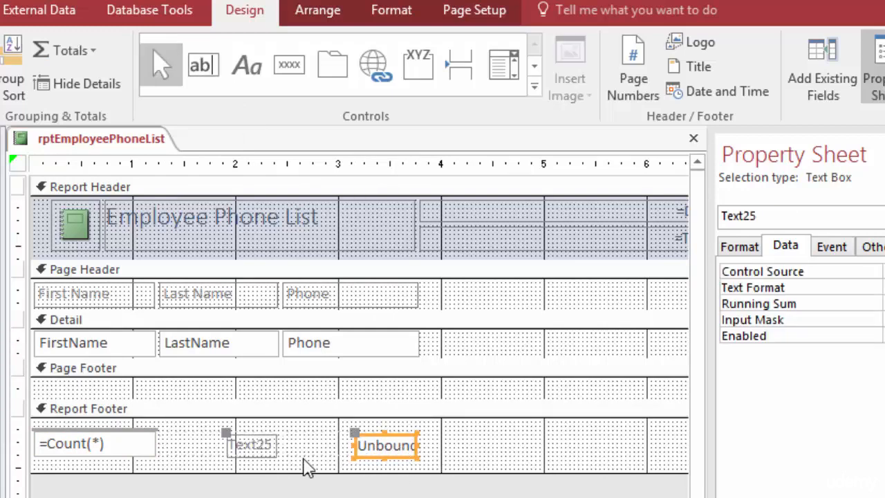
pyautogui.click(264, 454)
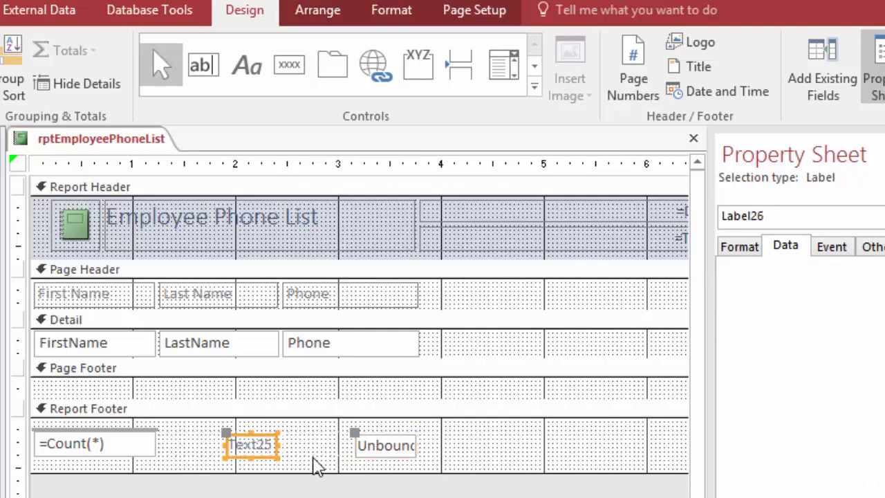
pyautogui.press('Delete')
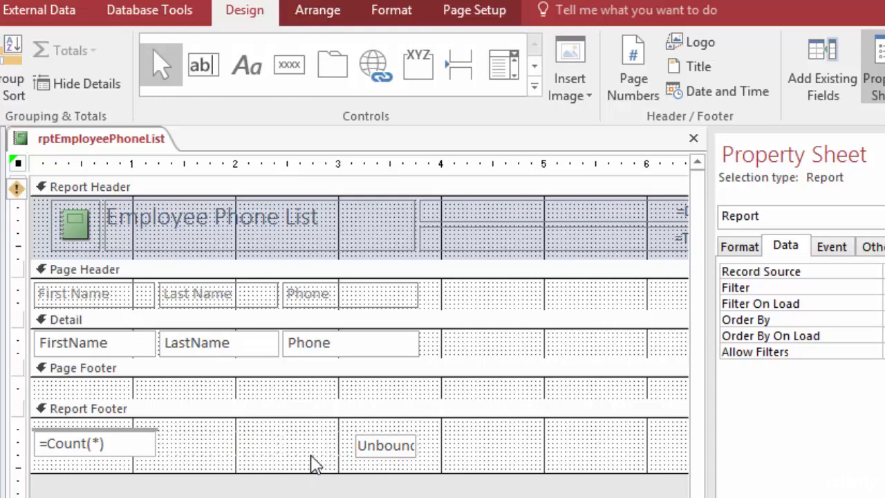
# Step: Set the Control Source of the new footer text box to =Count([Phone])
pyautogui.click(395, 464)
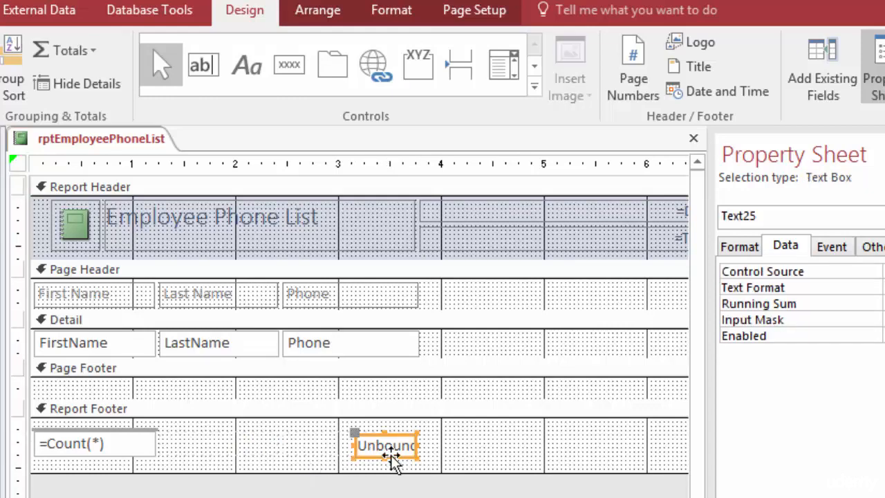
pyautogui.moveTo(705, 361); pyautogui.dragTo(567, 362)
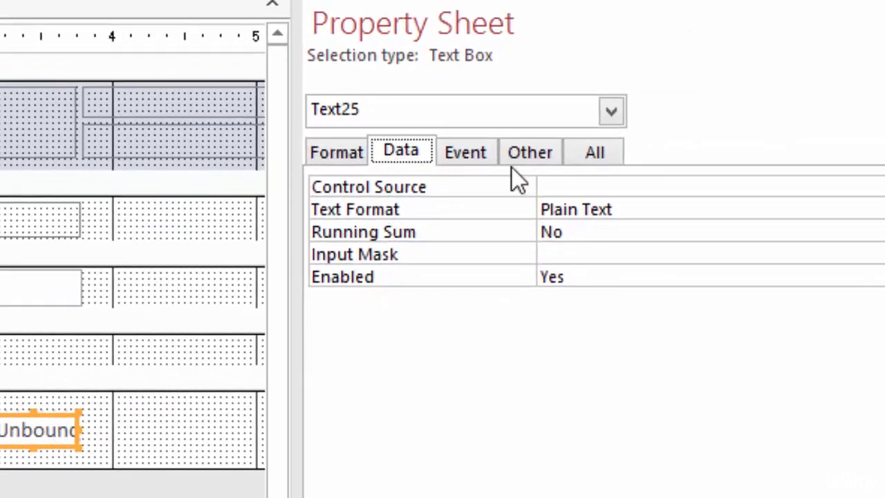
pyautogui.click(583, 184)
pyautogui.write('=')
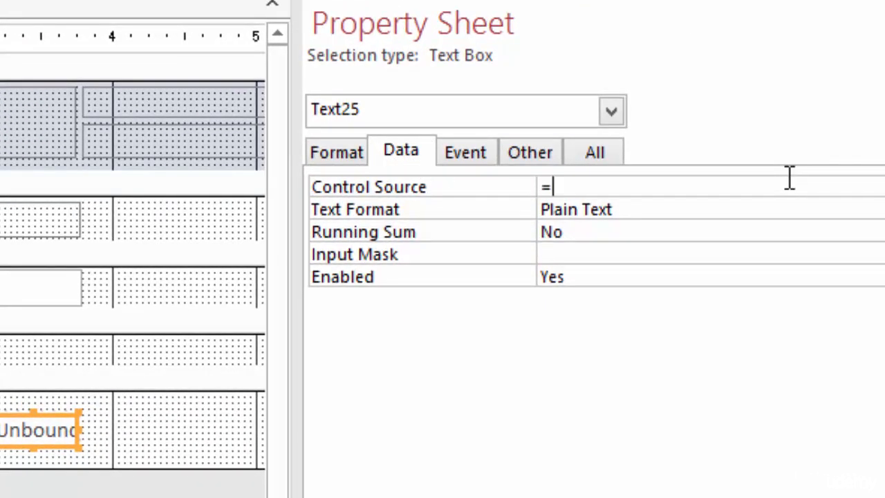
pyautogui.write('Count')
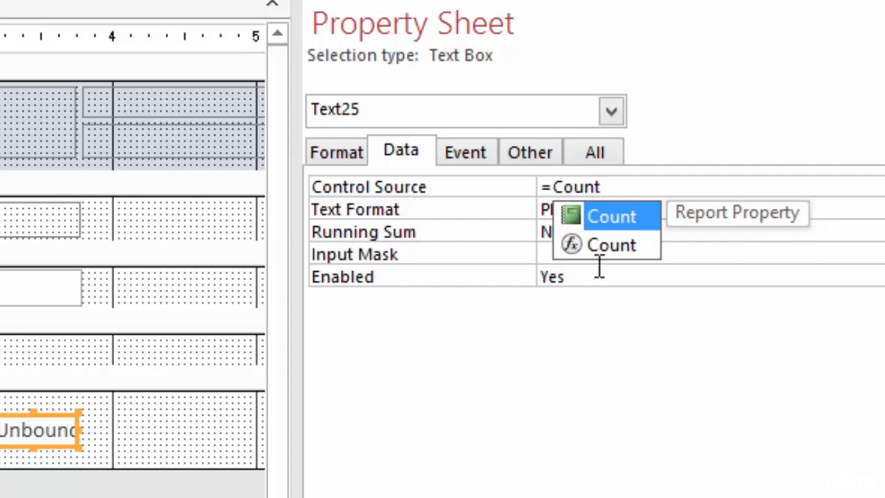
pyautogui.press('Down')
pyautogui.write('(')
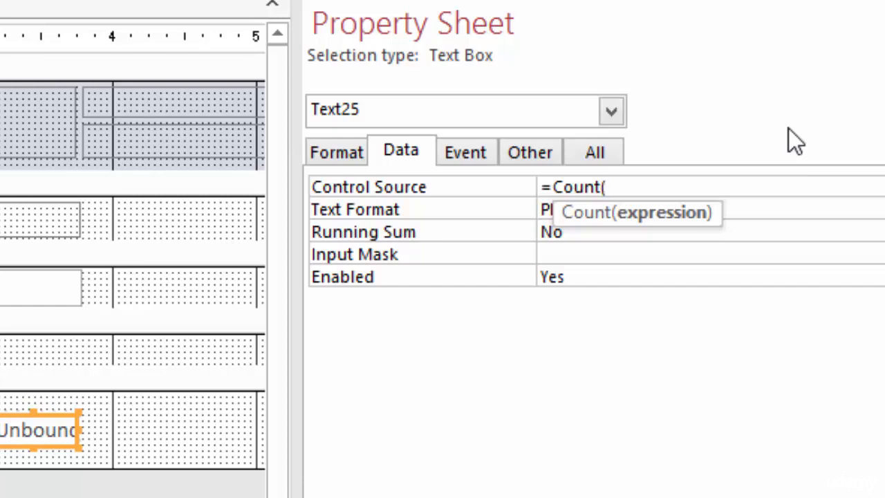
pyautogui.write('[pho')
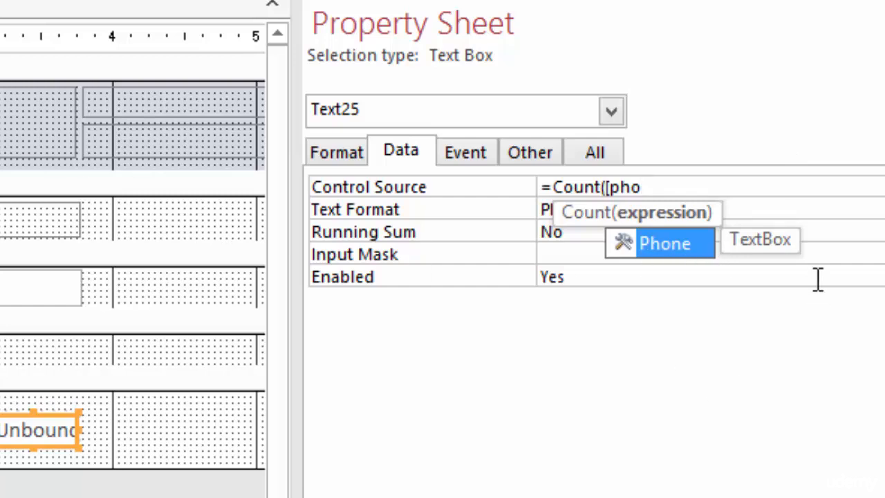
pyautogui.press('Tab')
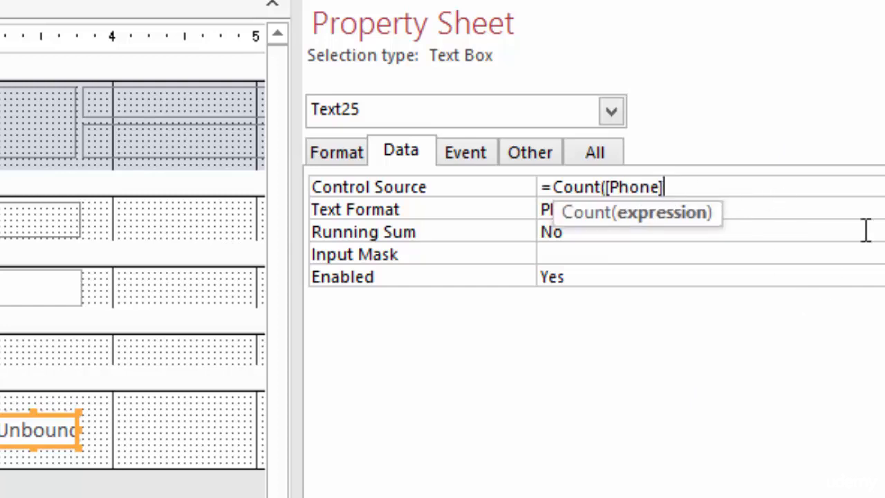
pyautogui.write(')')
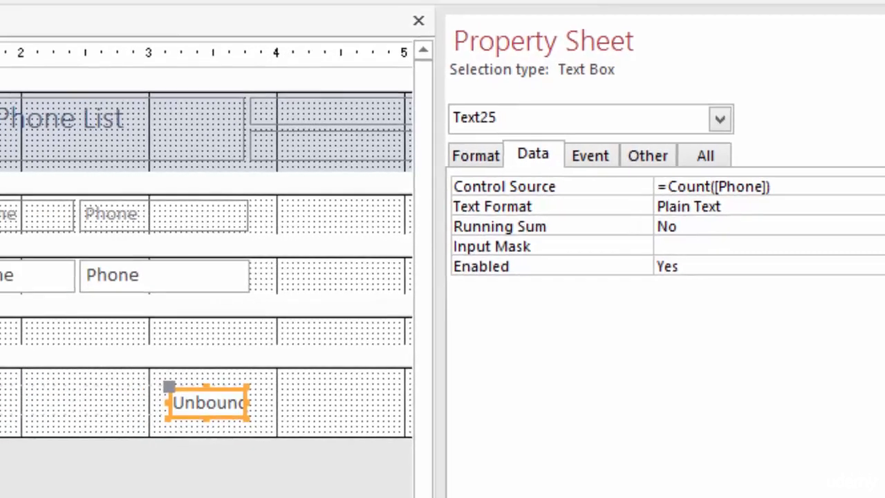
pyautogui.click(518, 395)
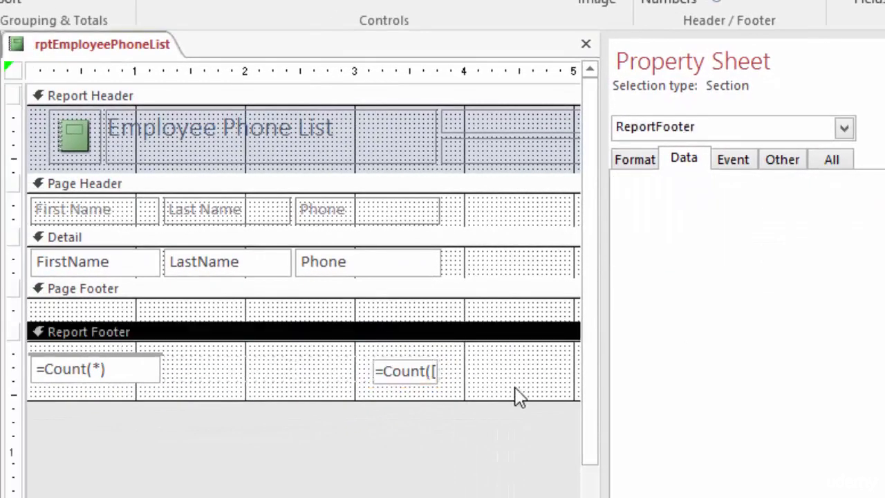
# Step: Display the phone list in Report View and check the phone count at the end of the report
pyautogui.click(403, 377)
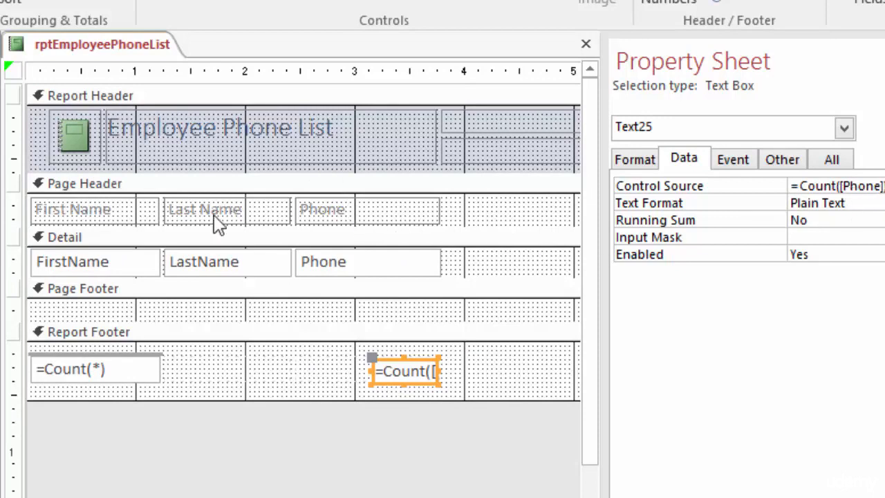
pyautogui.moveTo(603, 249); pyautogui.dragTo(740, 254)
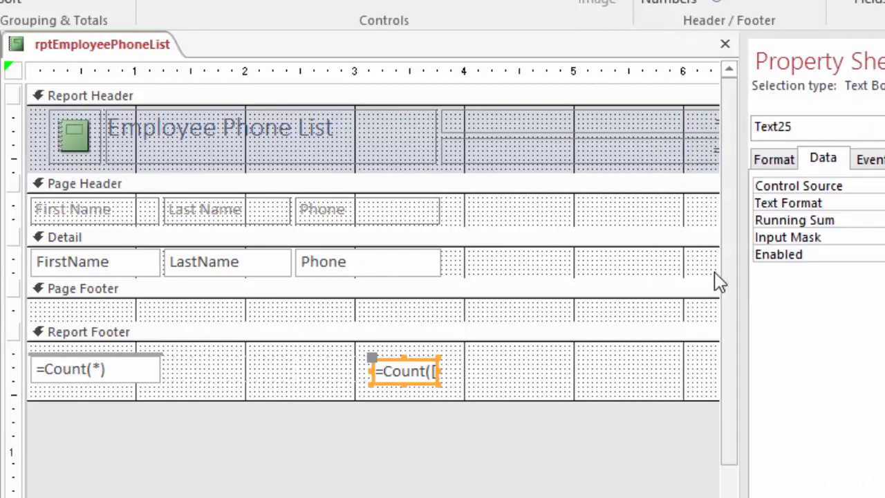
pyautogui.rightClick(121, 48)
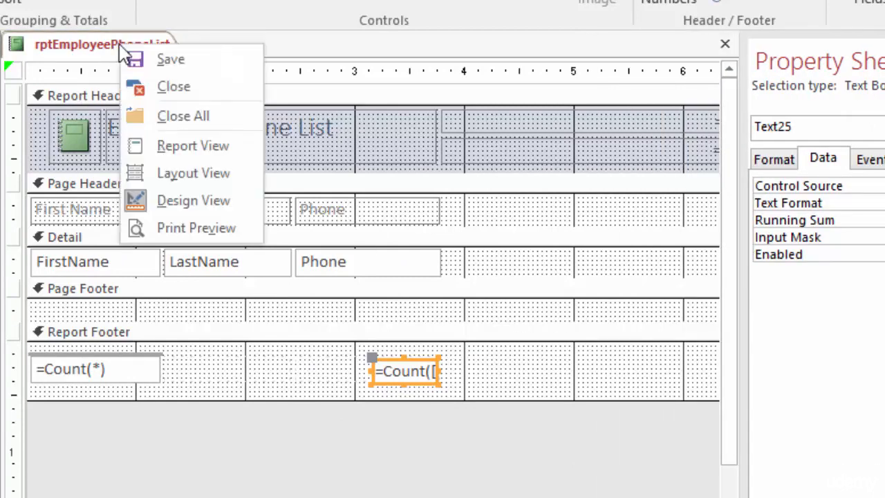
pyautogui.click(193, 147)
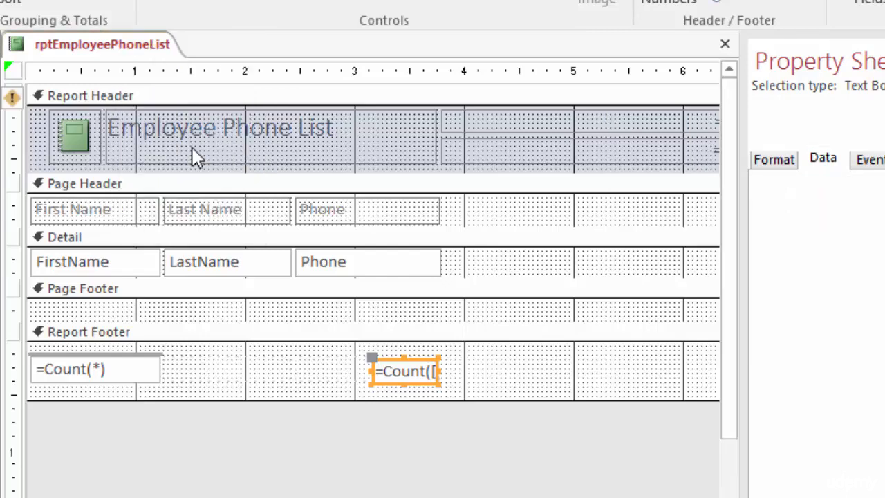
pyautogui.scroll(-3, 550, 158)
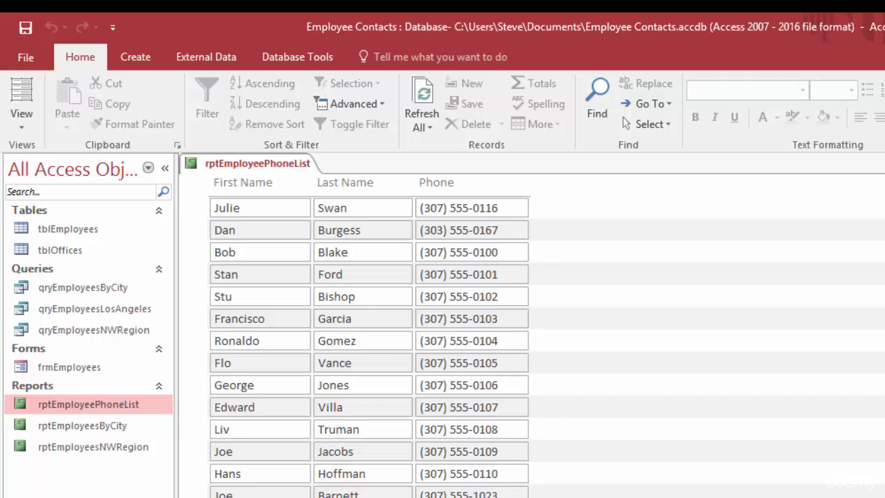
# Step: Close the rptEmployeePhoneList report without saving the design changes
pyautogui.rightClick(262, 166)
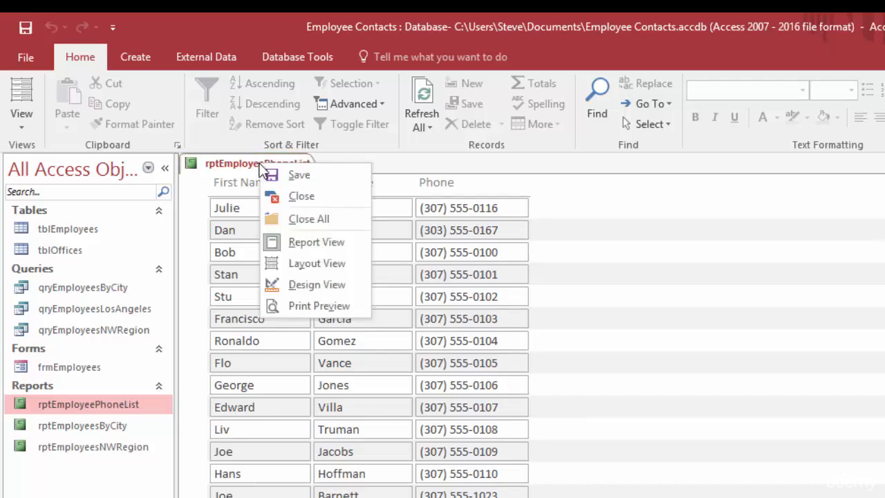
pyautogui.click(302, 198)
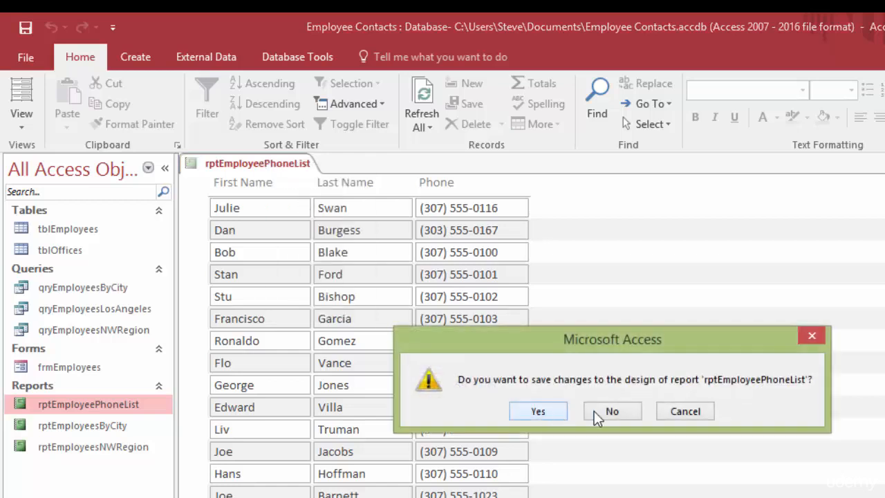
pyautogui.click(612, 412)
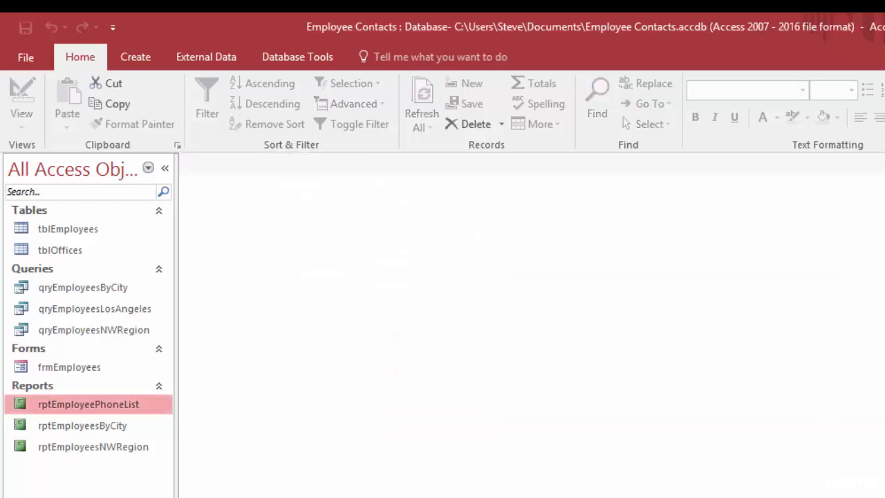